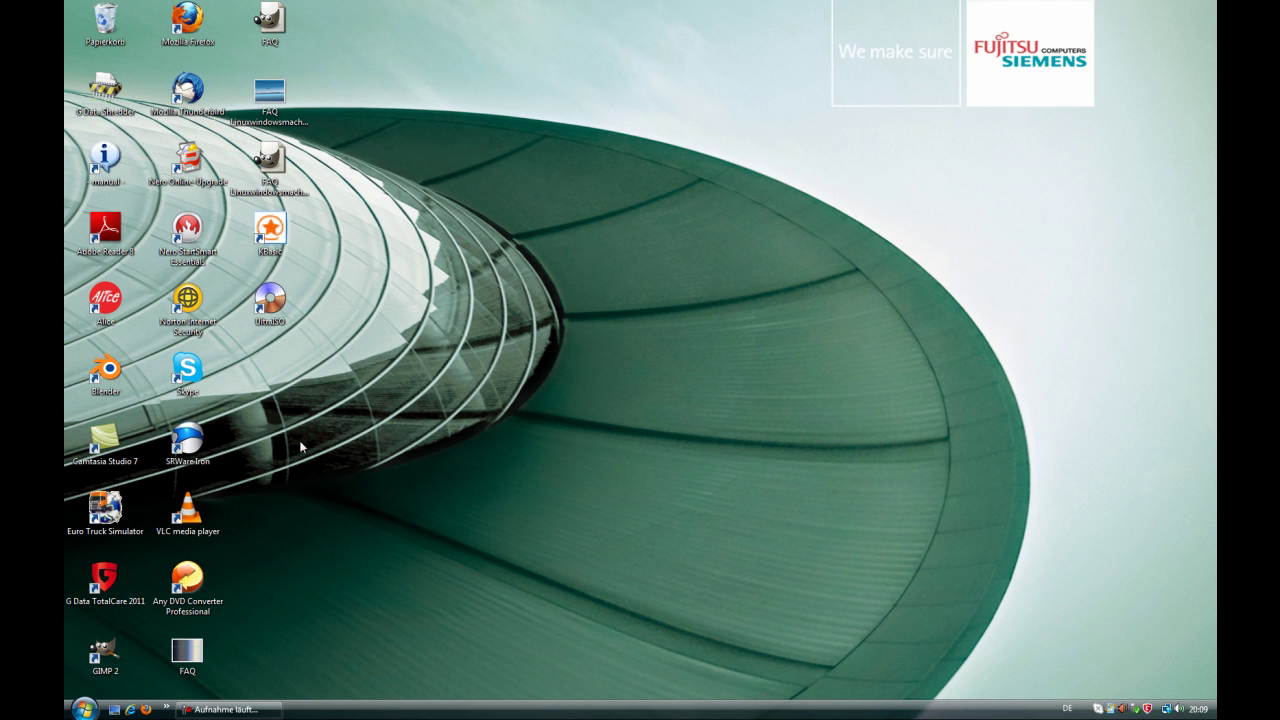
- Launch Blender, close the splash screen, and zoom and orbit around the default cube scene
{"action": "double_click", "coordinate": [106, 370]}
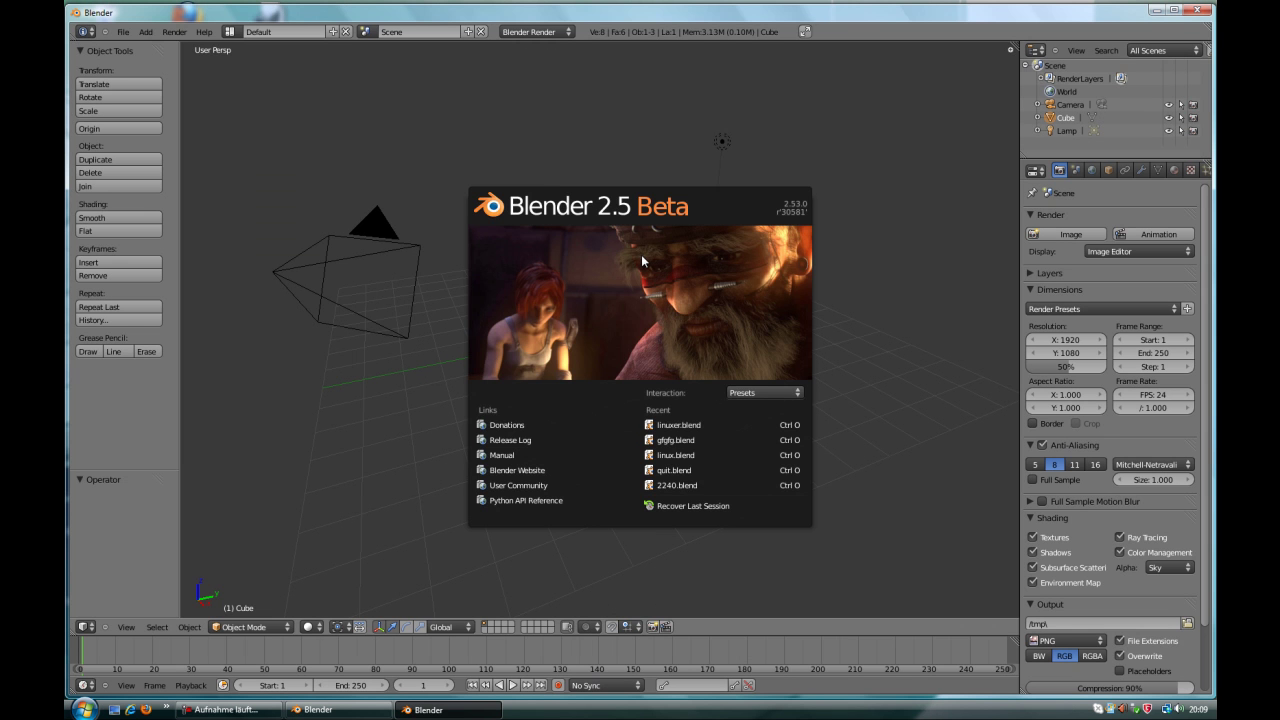
{"action": "left_click", "coordinate": [641, 254]}
{"action": "scroll", "coordinate": [612, 363], "scroll_direction": "up", "scroll_amount": 4}
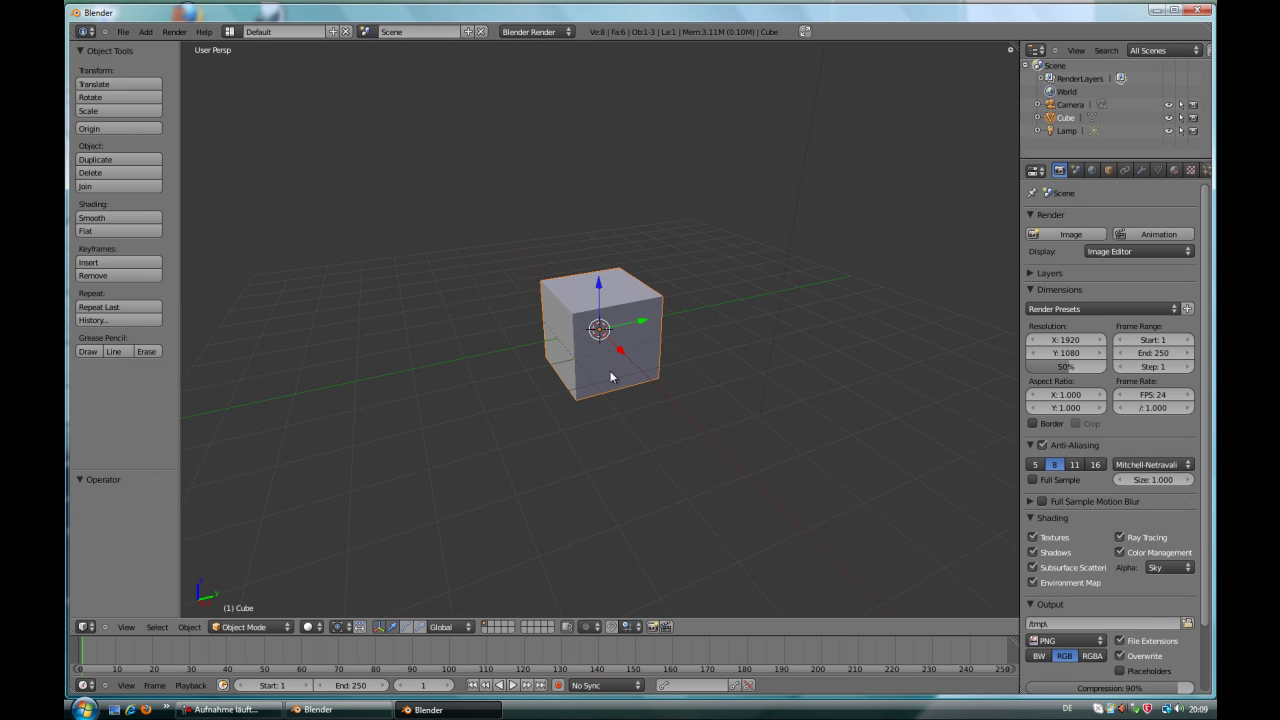
{"action": "scroll", "coordinate": [608, 355], "scroll_direction": "up", "scroll_amount": 1}
{"action": "scroll", "coordinate": [650, 347], "scroll_direction": "down", "scroll_amount": 1}
{"action": "mouse_move", "coordinate": [718, 251]}
{"action": "middle_mouse_down"}
{"action": "mouse_move", "coordinate": [796, 323]}
{"action": "mouse_move", "coordinate": [286, 309]}
{"action": "mouse_move", "coordinate": [277, 243]}
{"action": "mouse_move", "coordinate": [1013, 241]}
{"action": "mouse_move", "coordinate": [1014, 277]}
{"action": "mouse_move", "coordinate": [469, 277]}
{"action": "middle_mouse_up"}
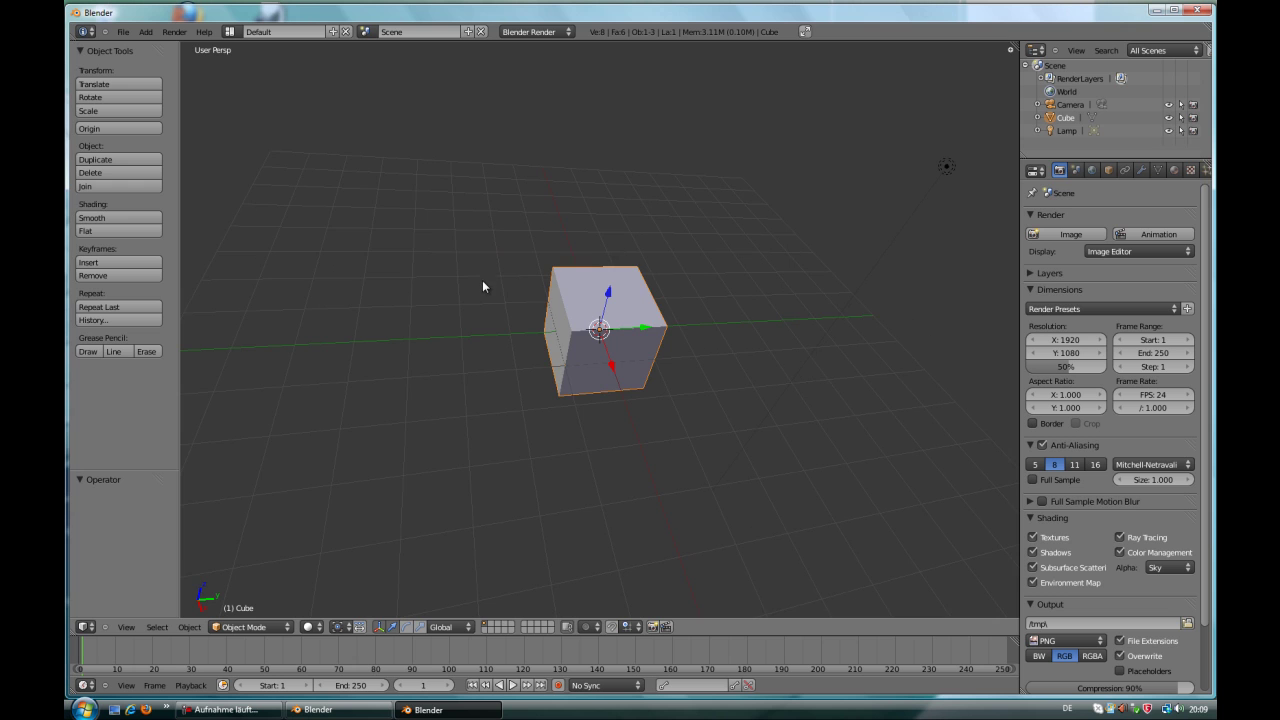
{"action": "scroll", "coordinate": [482, 280], "scroll_direction": "down", "scroll_amount": 2}
{"action": "scroll", "coordinate": [430, 299], "scroll_direction": "up", "scroll_amount": 1}
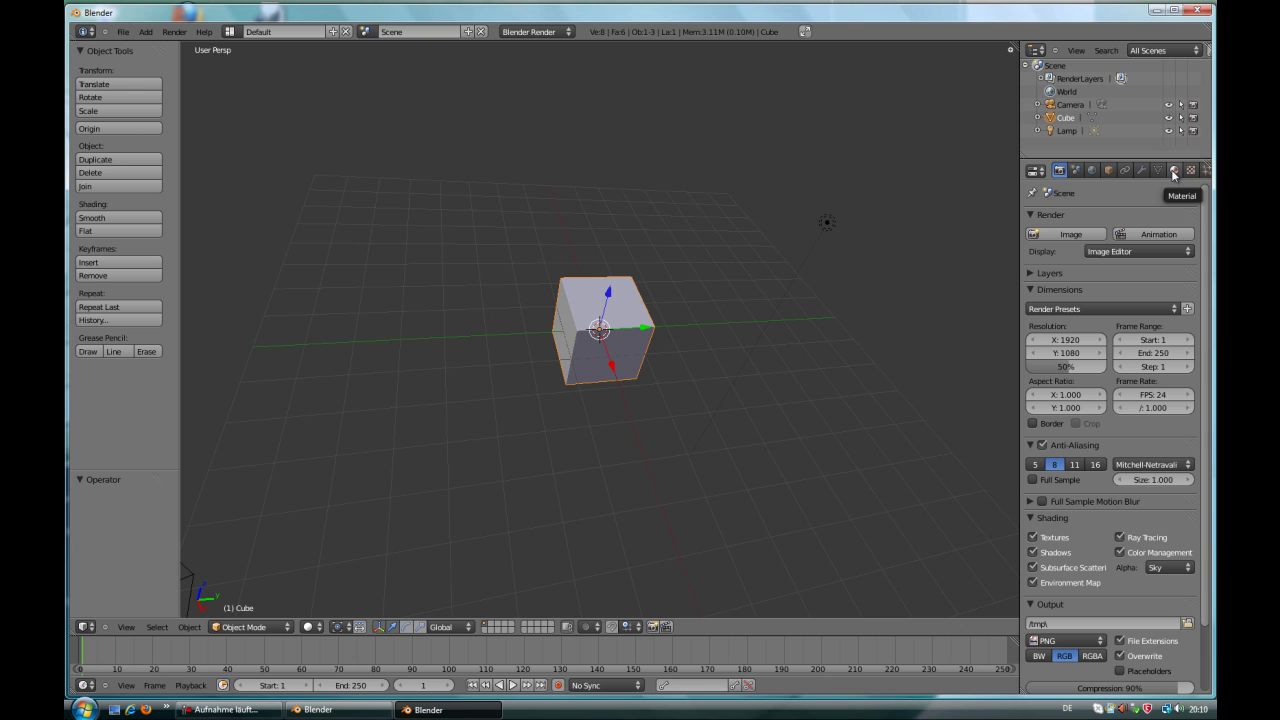
- Set the cube material's diffuse colour to light blue (R 0.224, G 0.628, B 1.000) with a cube preview
{"action": "left_click", "coordinate": [1174, 172]}
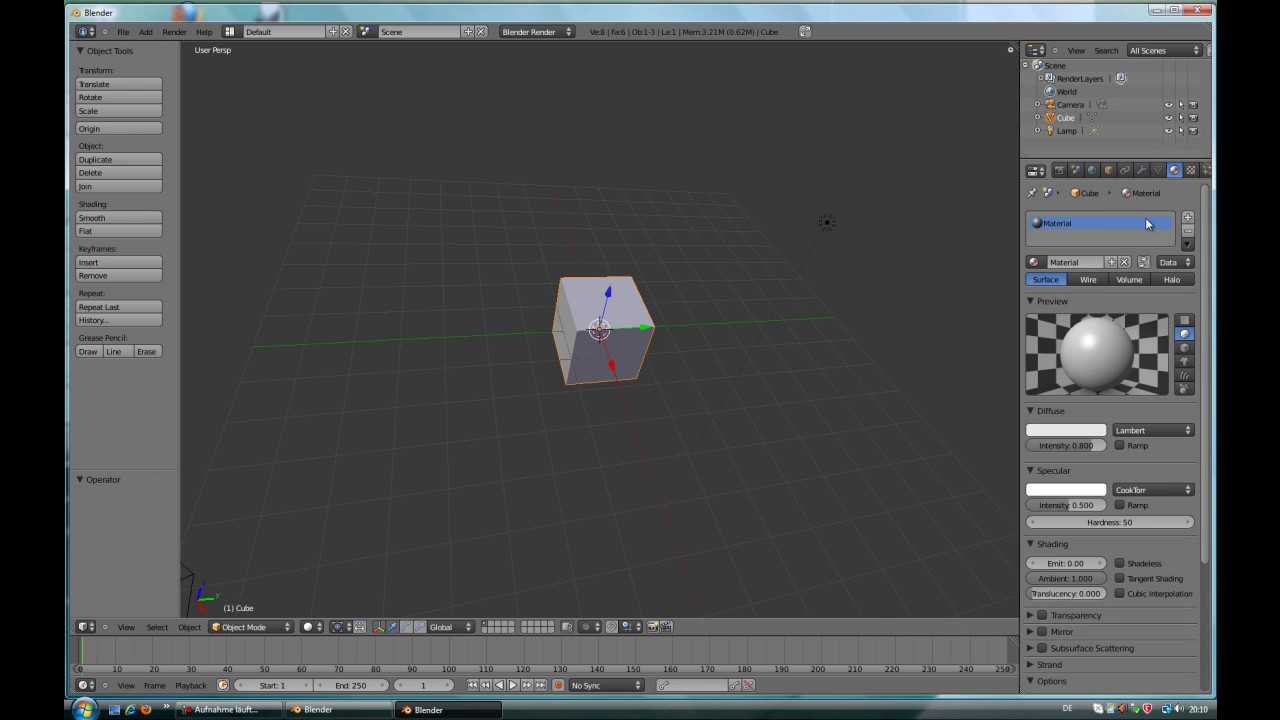
{"action": "left_click", "coordinate": [1185, 347]}
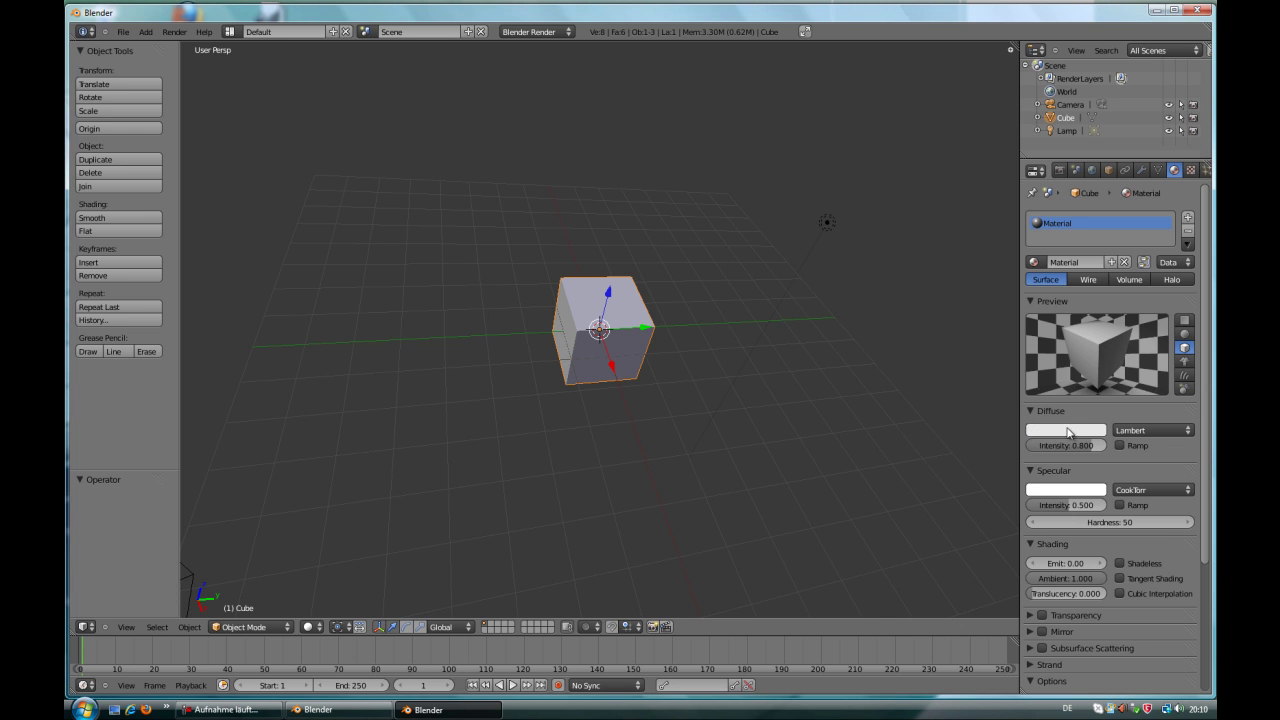
{"action": "left_click", "coordinate": [1066, 434]}
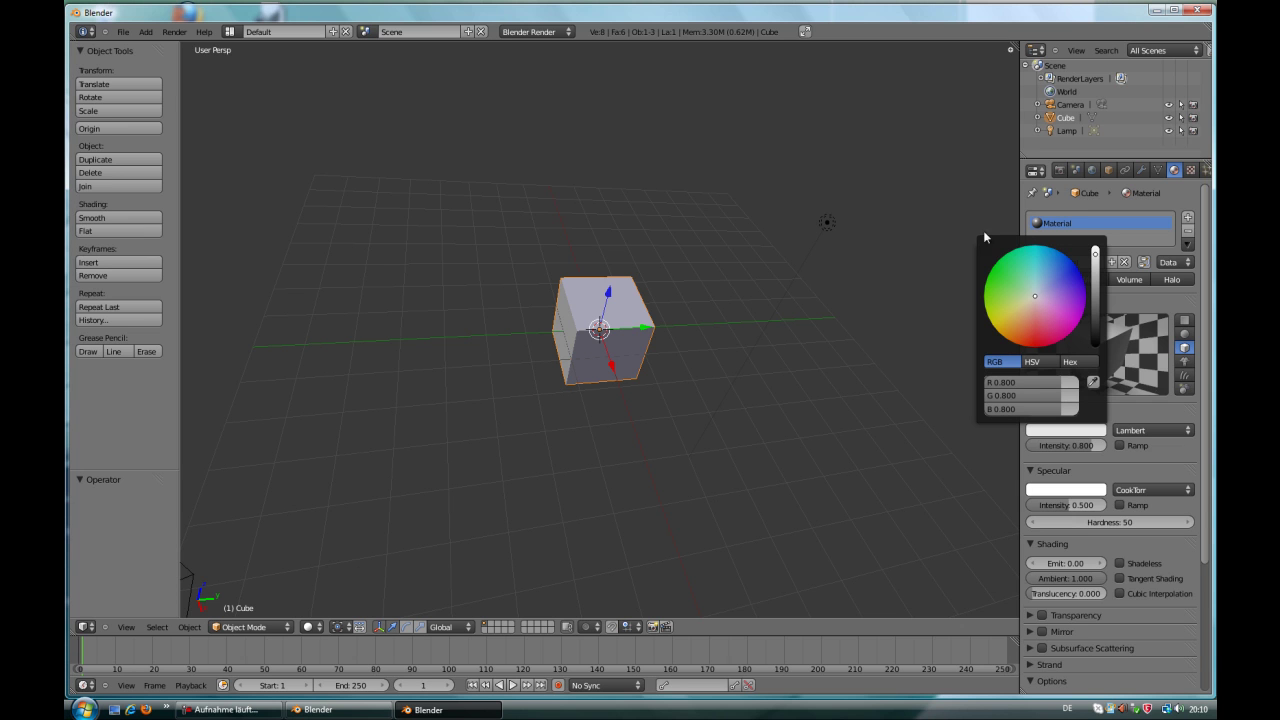
{"action": "mouse_move", "coordinate": [1095, 257]}
{"action": "left_mouse_down"}
{"action": "mouse_move", "coordinate": [1092, 345]}
{"action": "mouse_move", "coordinate": [1098, 235]}
{"action": "left_mouse_up"}
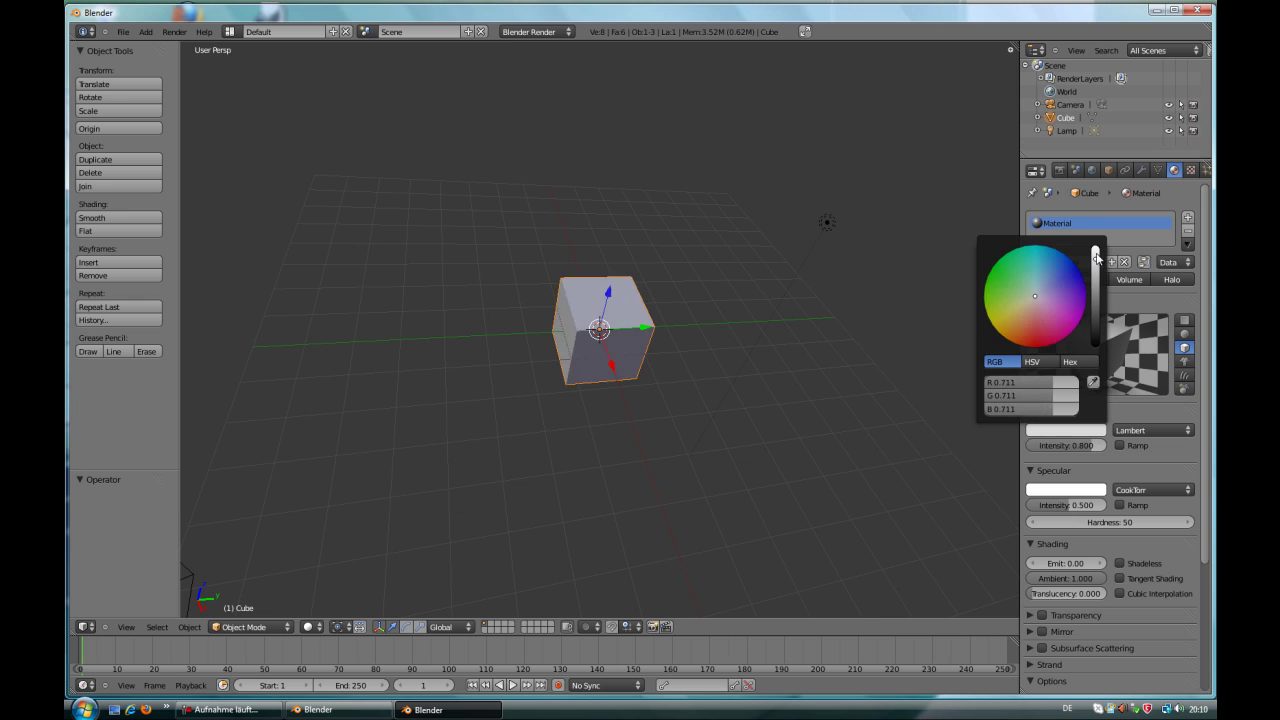
{"action": "mouse_move", "coordinate": [1037, 289]}
{"action": "left_mouse_down"}
{"action": "mouse_move", "coordinate": [1058, 254]}
{"action": "mouse_move", "coordinate": [986, 300]}
{"action": "mouse_move", "coordinate": [1069, 291]}
{"action": "mouse_move", "coordinate": [1017, 294]}
{"action": "mouse_move", "coordinate": [1040, 264]}
{"action": "mouse_move", "coordinate": [957, 377]}
{"action": "mouse_move", "coordinate": [608, 194]}
{"action": "mouse_move", "coordinate": [838, 143]}
{"action": "mouse_move", "coordinate": [277, 164]}
{"action": "mouse_move", "coordinate": [638, 434]}
{"action": "mouse_move", "coordinate": [1073, 293]}
{"action": "mouse_move", "coordinate": [1054, 260]}
{"action": "left_mouse_up"}
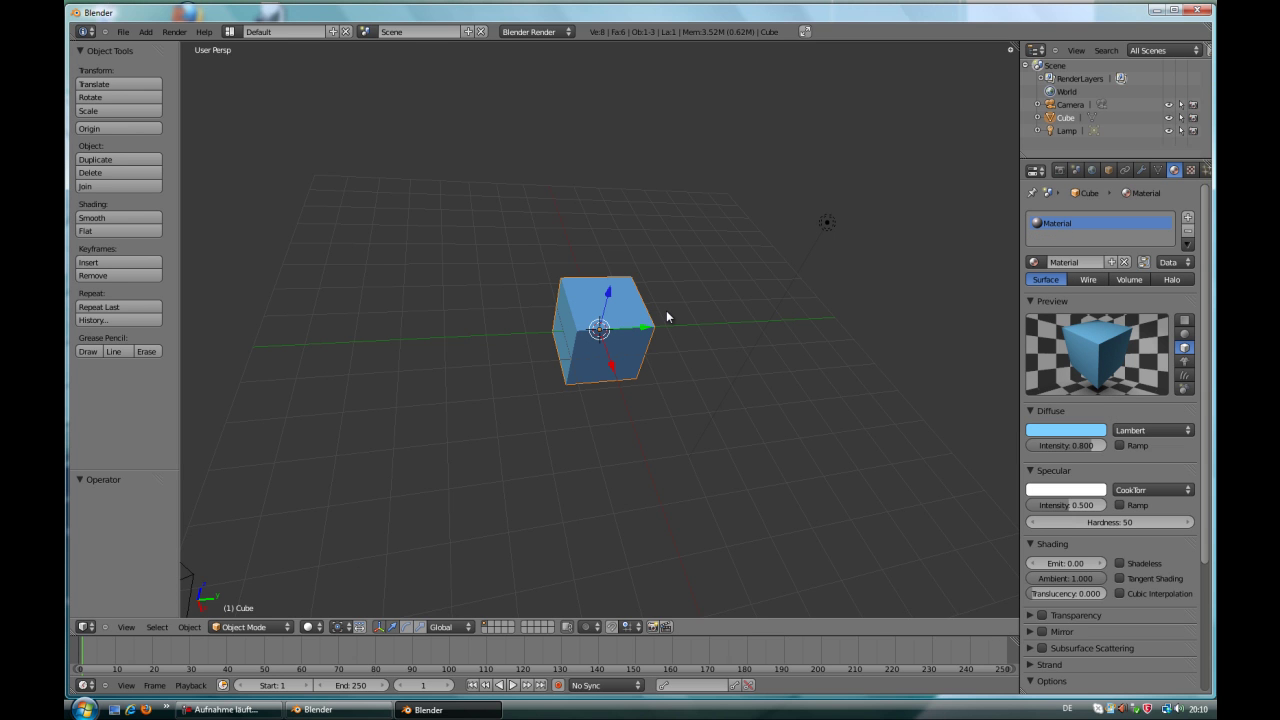
{"action": "scroll", "coordinate": [666, 312], "scroll_direction": "down", "scroll_amount": 2}
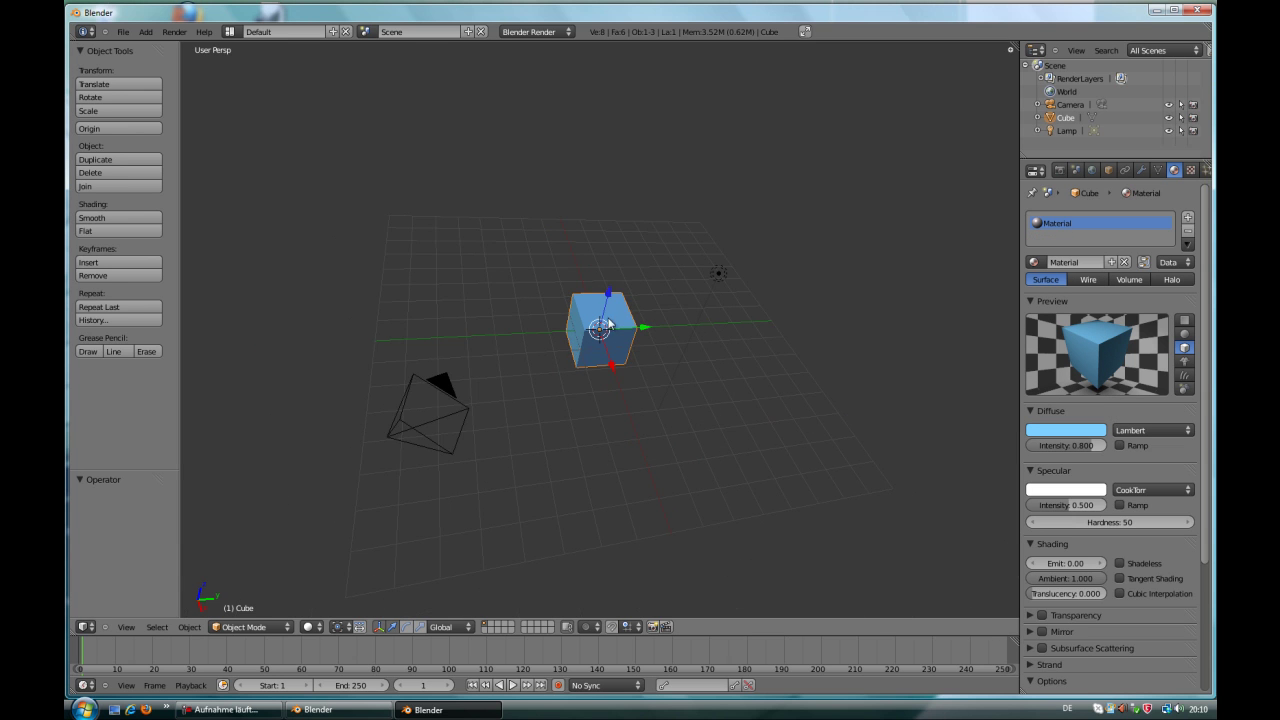
- Tint the lamp's light pale pinkish white (R 1.000, G 0.848, B 0.980), then reselect the camera
{"action": "right_click", "coordinate": [347, 462]}
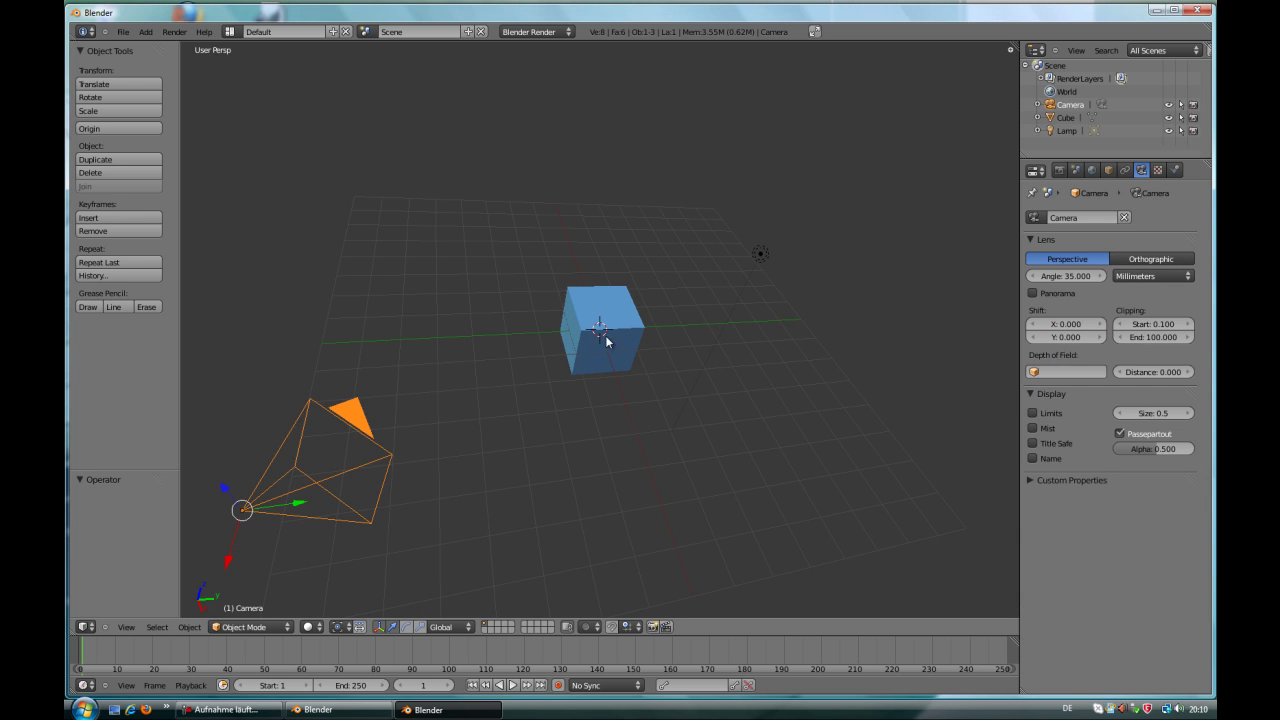
{"action": "right_click", "coordinate": [760, 256]}
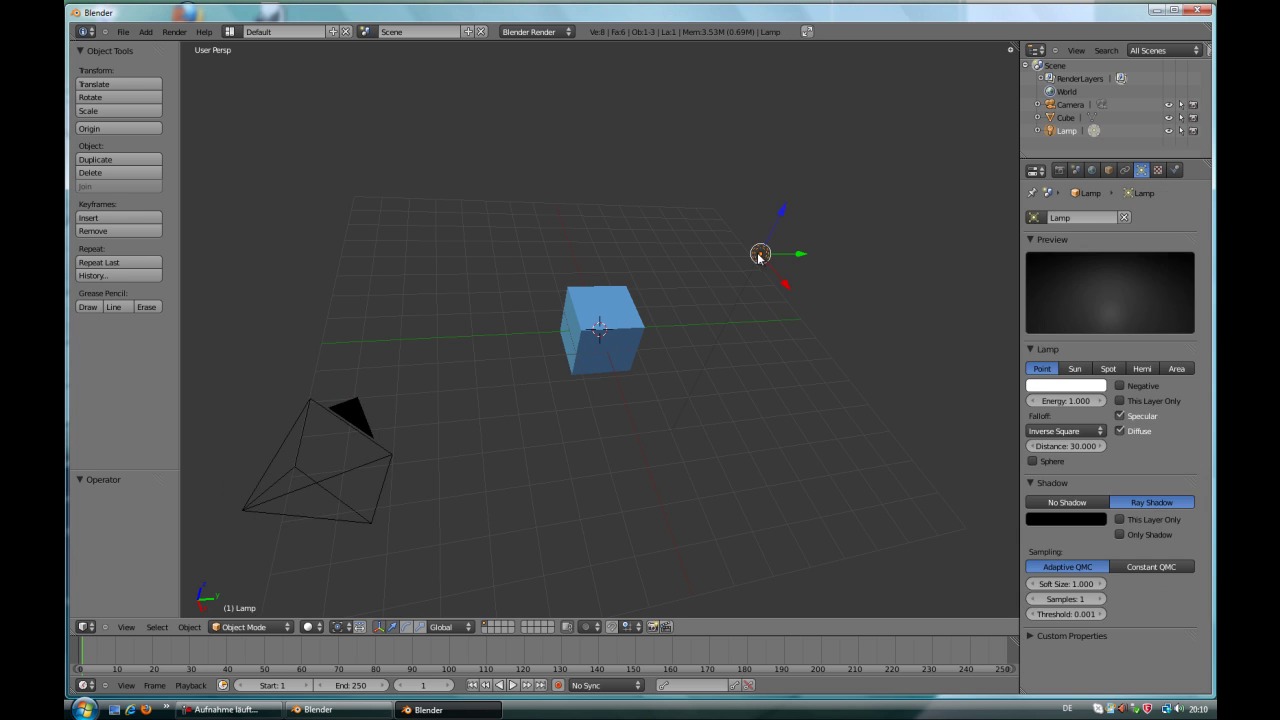
{"action": "left_click", "coordinate": [1065, 386]}
{"action": "mouse_move", "coordinate": [1046, 287]}
{"action": "left_mouse_down"}
{"action": "mouse_move", "coordinate": [971, 226]}
{"action": "mouse_move", "coordinate": [994, 216]}
{"action": "mouse_move", "coordinate": [1063, 229]}
{"action": "mouse_move", "coordinate": [1017, 263]}
{"action": "mouse_move", "coordinate": [1043, 263]}
{"action": "left_mouse_up"}
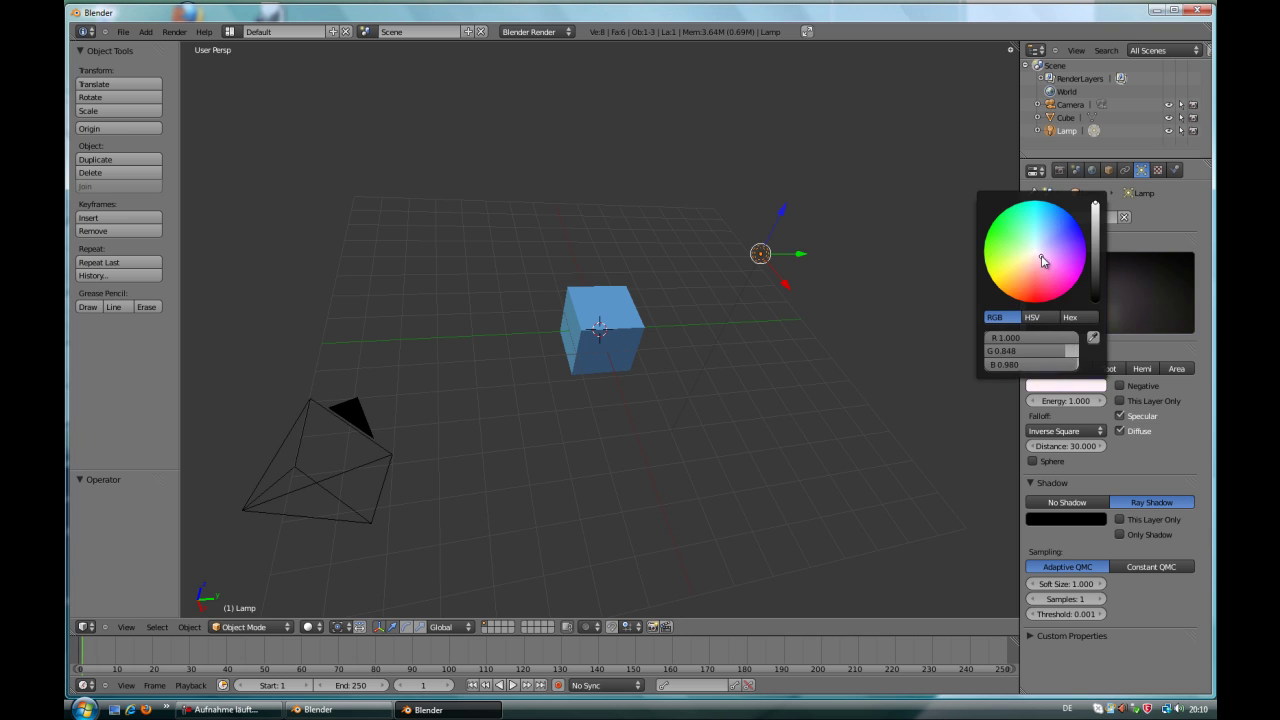
{"action": "right_click", "coordinate": [337, 413]}
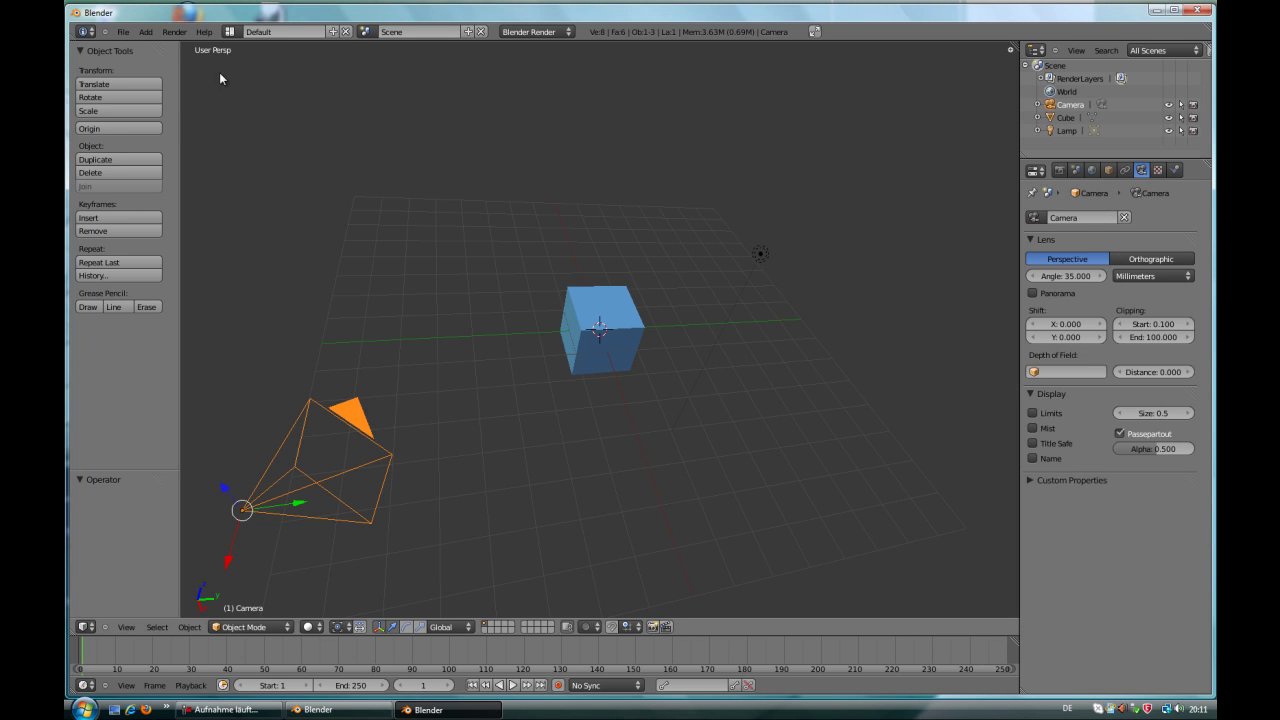
- Render the blue cube from the camera and switch the editor back to 3D View
{"action": "left_click", "coordinate": [174, 31]}
{"action": "left_click", "coordinate": [190, 49]}
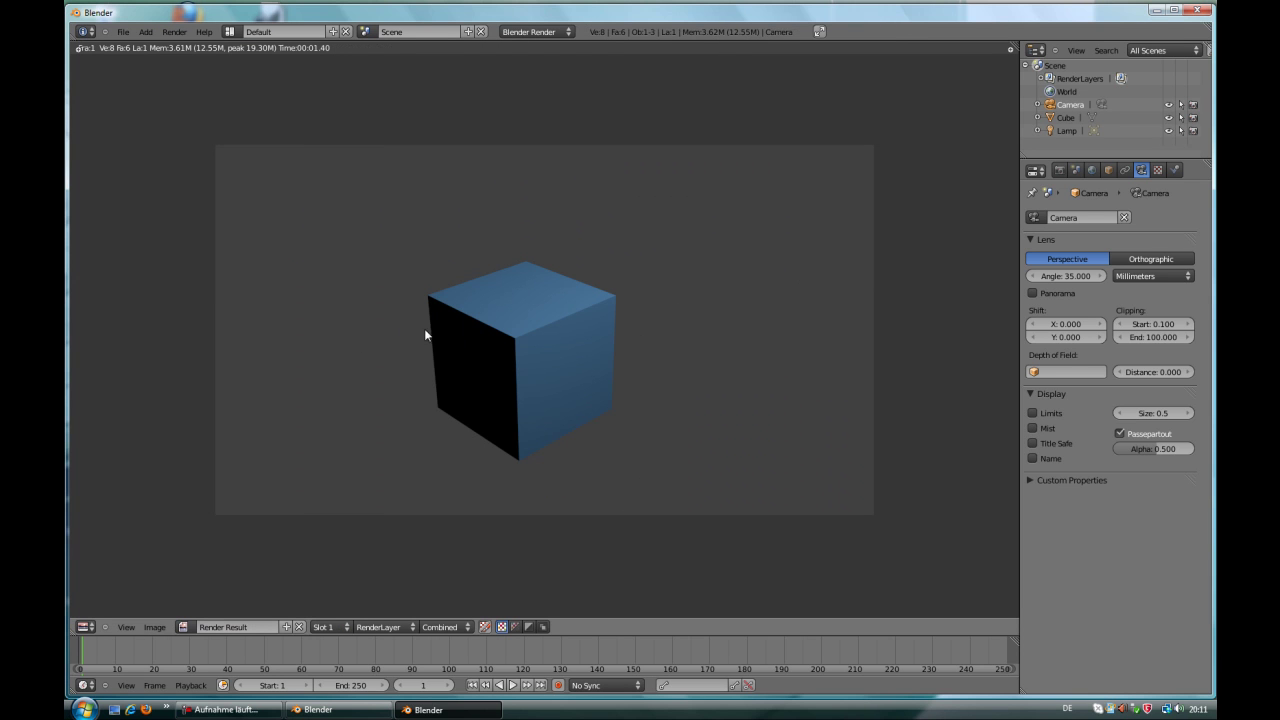
{"action": "left_click", "coordinate": [105, 33]}
{"action": "left_click", "coordinate": [105, 33]}
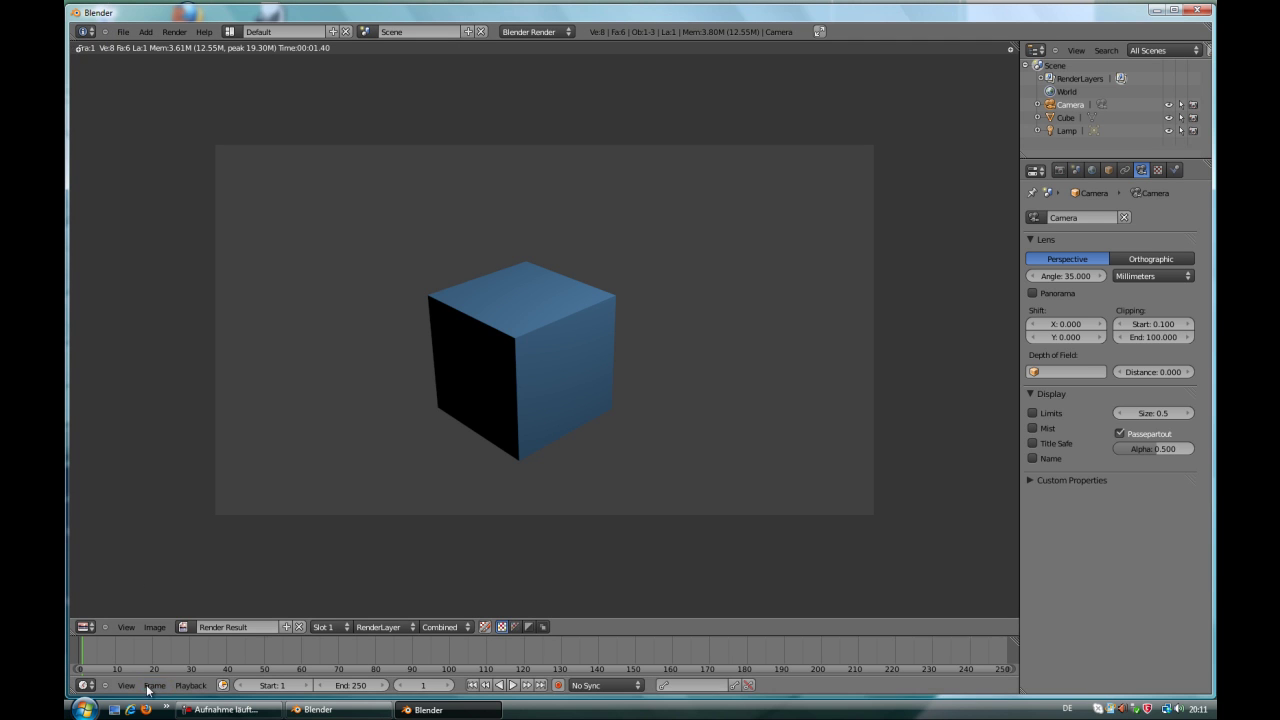
{"action": "left_click", "coordinate": [86, 627]}
{"action": "left_click", "coordinate": [93, 612]}
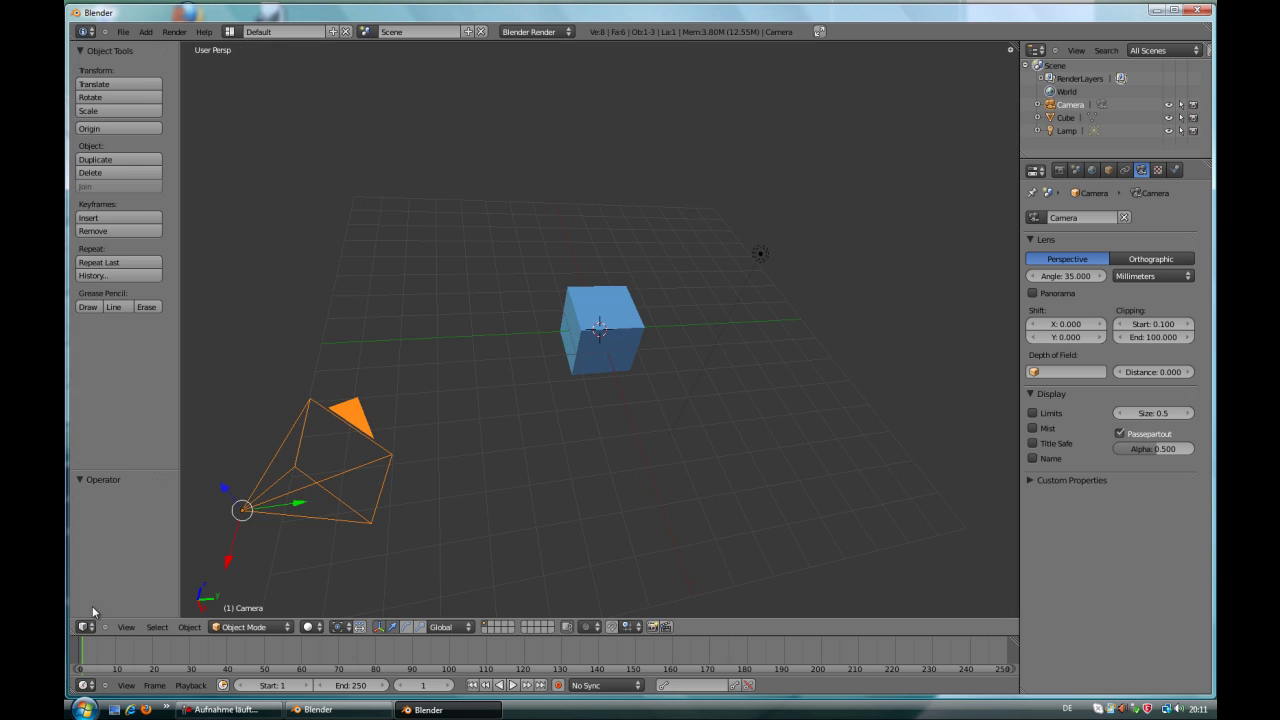
- Delete the camera, render again without it, and return to the 3D View
{"action": "key", "text": "x"}
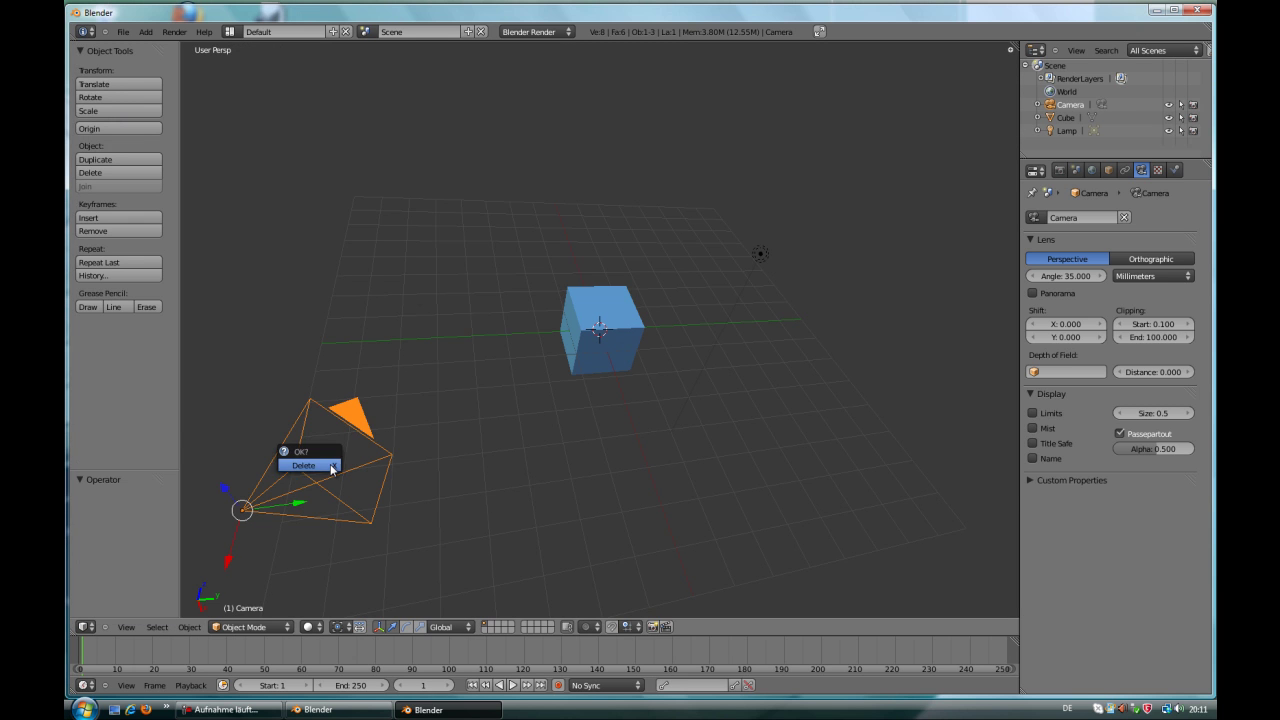
{"action": "left_click", "coordinate": [308, 465]}
{"action": "left_click", "coordinate": [174, 31]}
{"action": "left_click", "coordinate": [172, 45]}
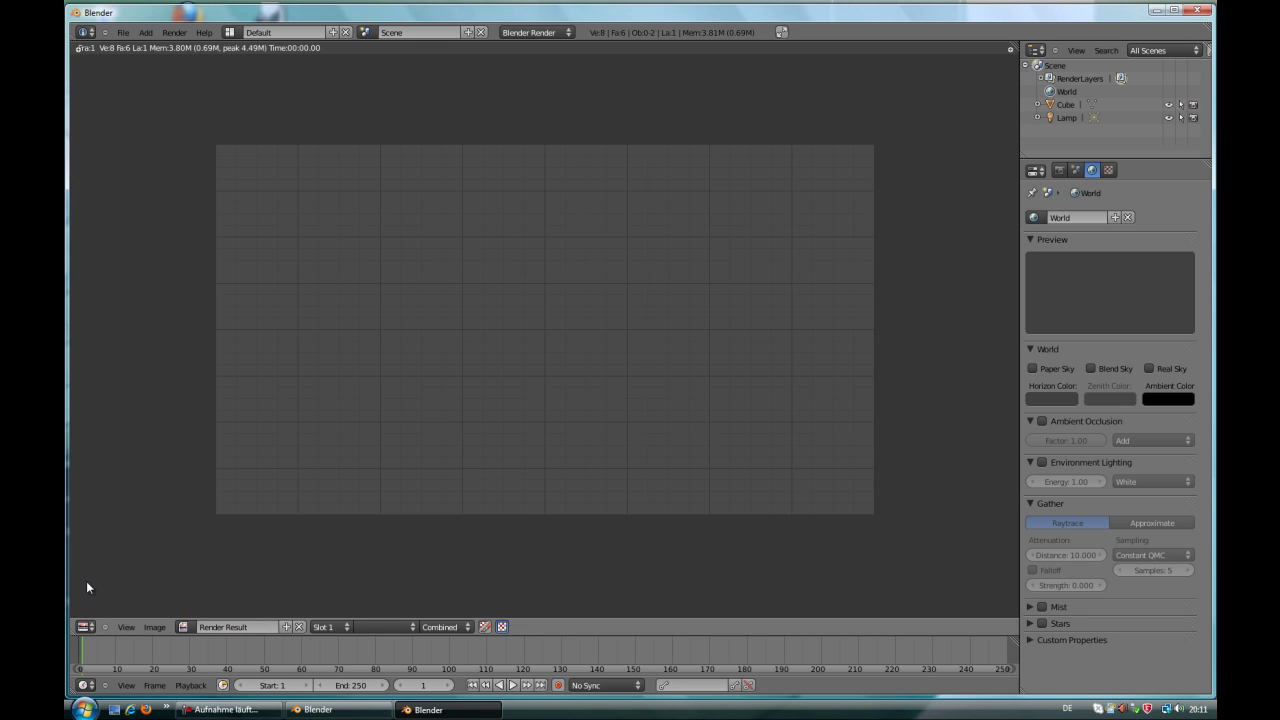
{"action": "left_click", "coordinate": [85, 626]}
{"action": "left_click", "coordinate": [118, 597]}
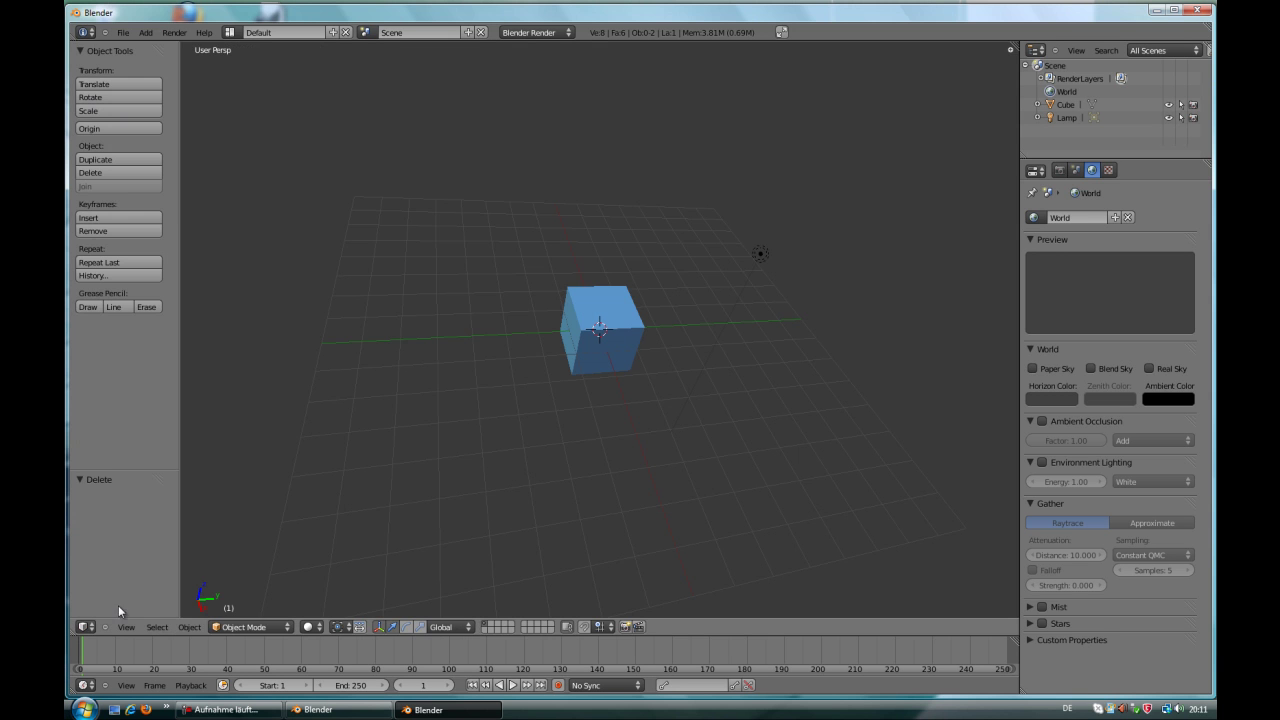
{"action": "left_click", "coordinate": [145, 32]}
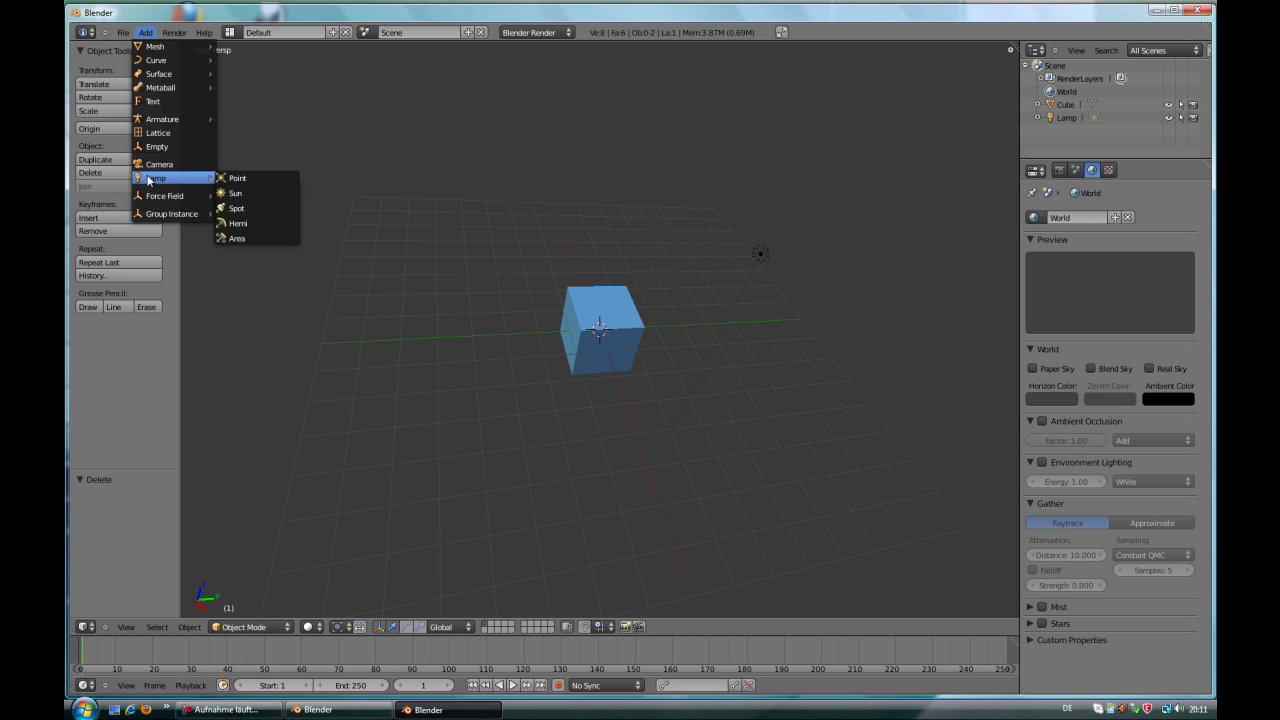
{"action": "left_click", "coordinate": [148, 170]}
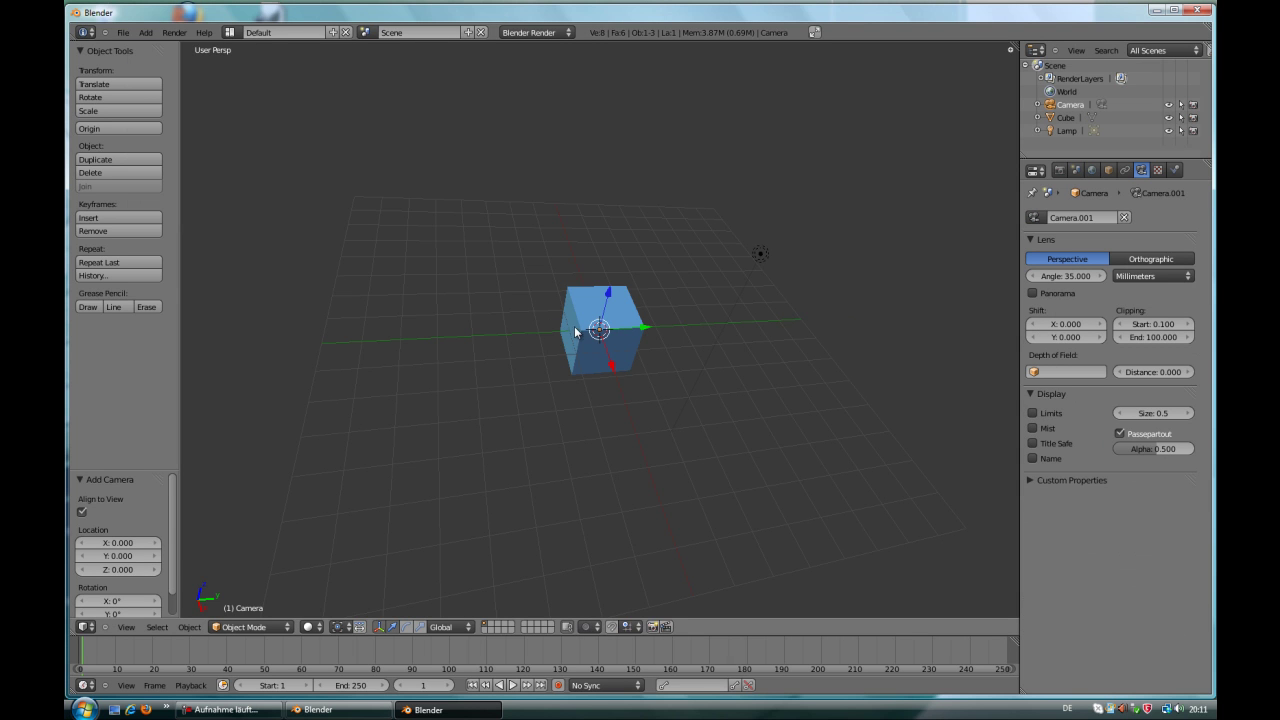
{"action": "left_click_drag", "start_coordinate": [616, 366], "coordinate": [608, 446]}
{"action": "left_click_drag", "start_coordinate": [651, 410], "coordinate": [344, 404]}
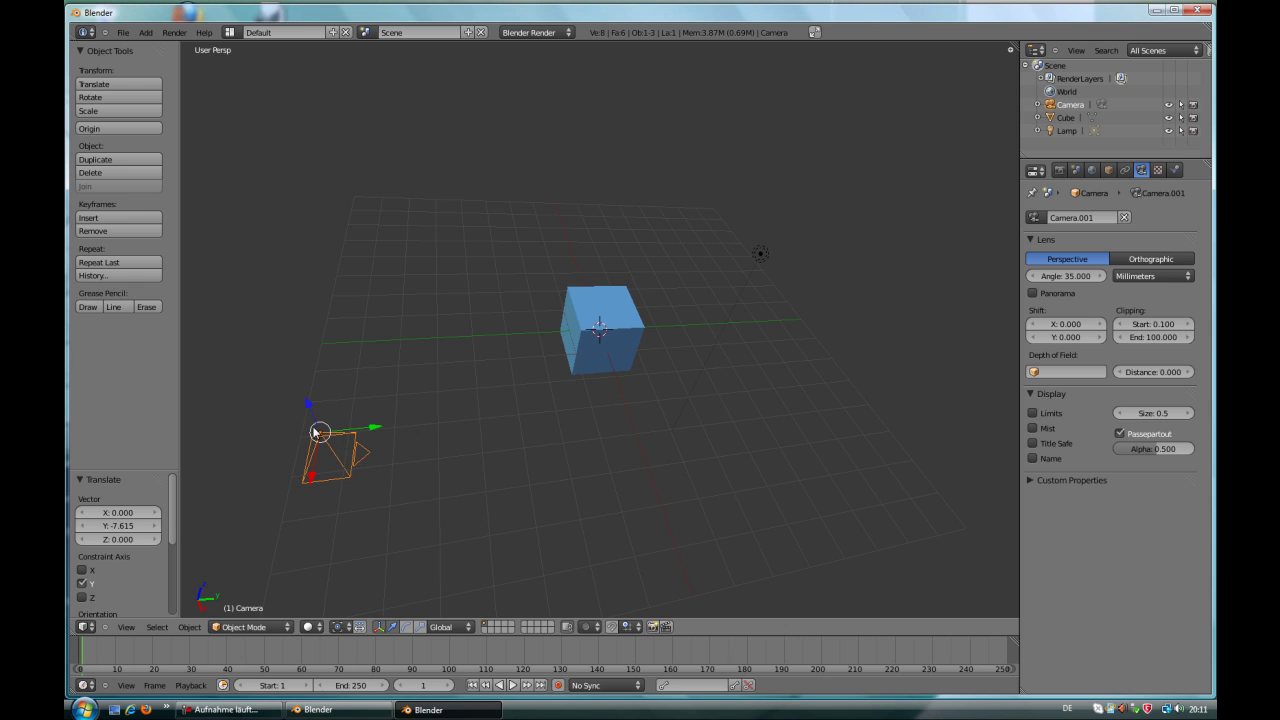
{"action": "left_click", "coordinate": [406, 627]}
{"action": "mouse_move", "coordinate": [290, 425]}
{"action": "left_mouse_down"}
{"action": "mouse_move", "coordinate": [242, 408]}
{"action": "mouse_move", "coordinate": [462, 256]}
{"action": "mouse_move", "coordinate": [428, 337]}
{"action": "left_mouse_up"}
{"action": "mouse_move", "coordinate": [352, 403]}
{"action": "left_mouse_down"}
{"action": "mouse_move", "coordinate": [358, 436]}
{"action": "mouse_move", "coordinate": [356, 421]}
{"action": "left_mouse_up"}
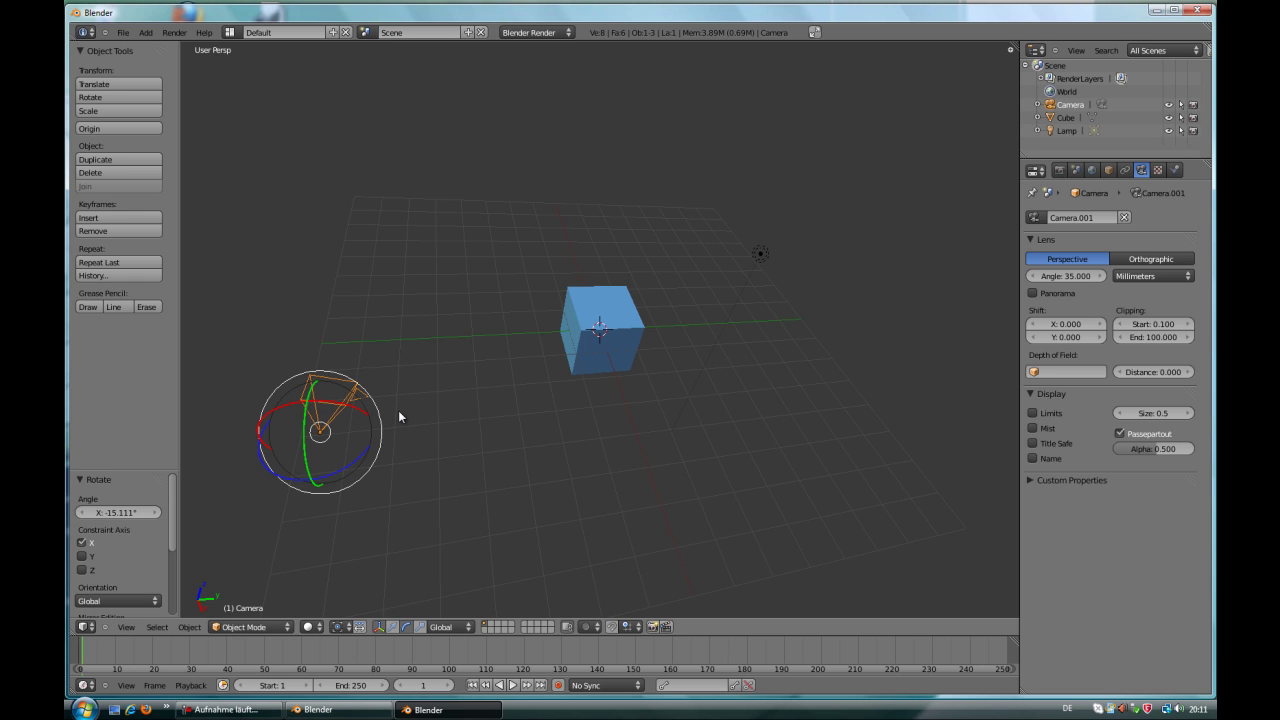
{"action": "key", "text": "x"}
{"action": "left_click", "coordinate": [399, 417]}
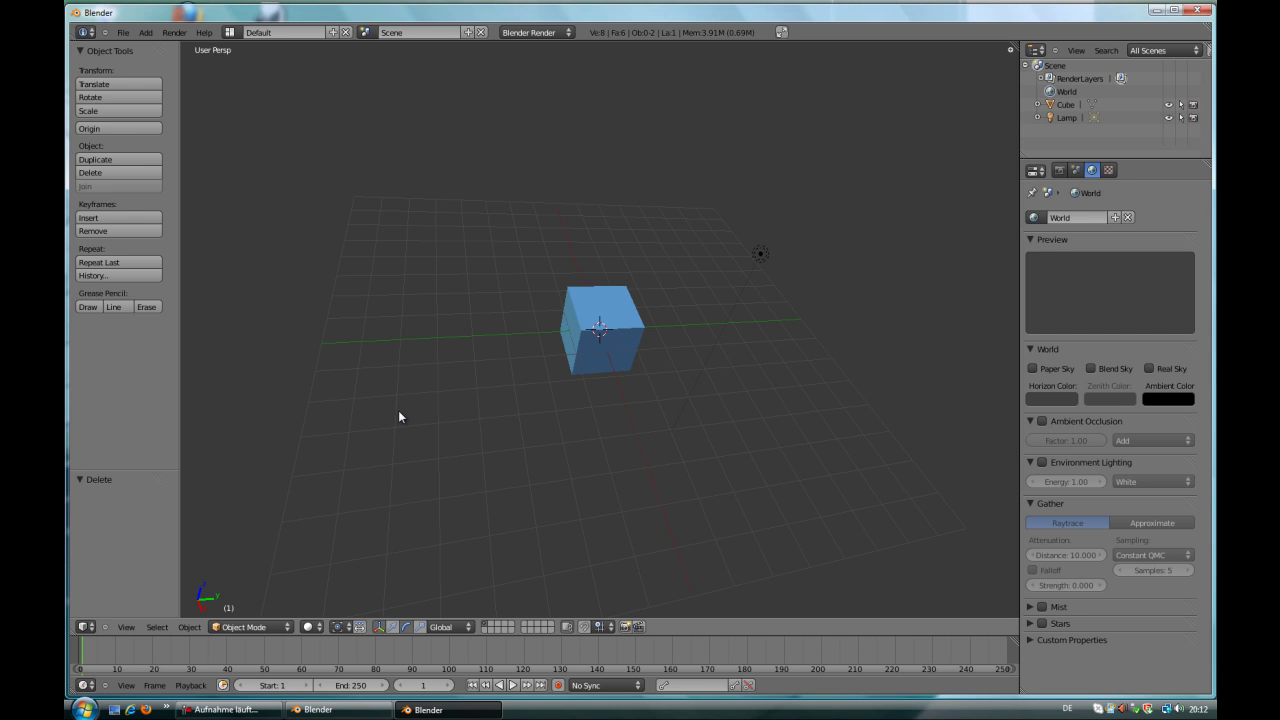
{"action": "left_click", "coordinate": [603, 713]}
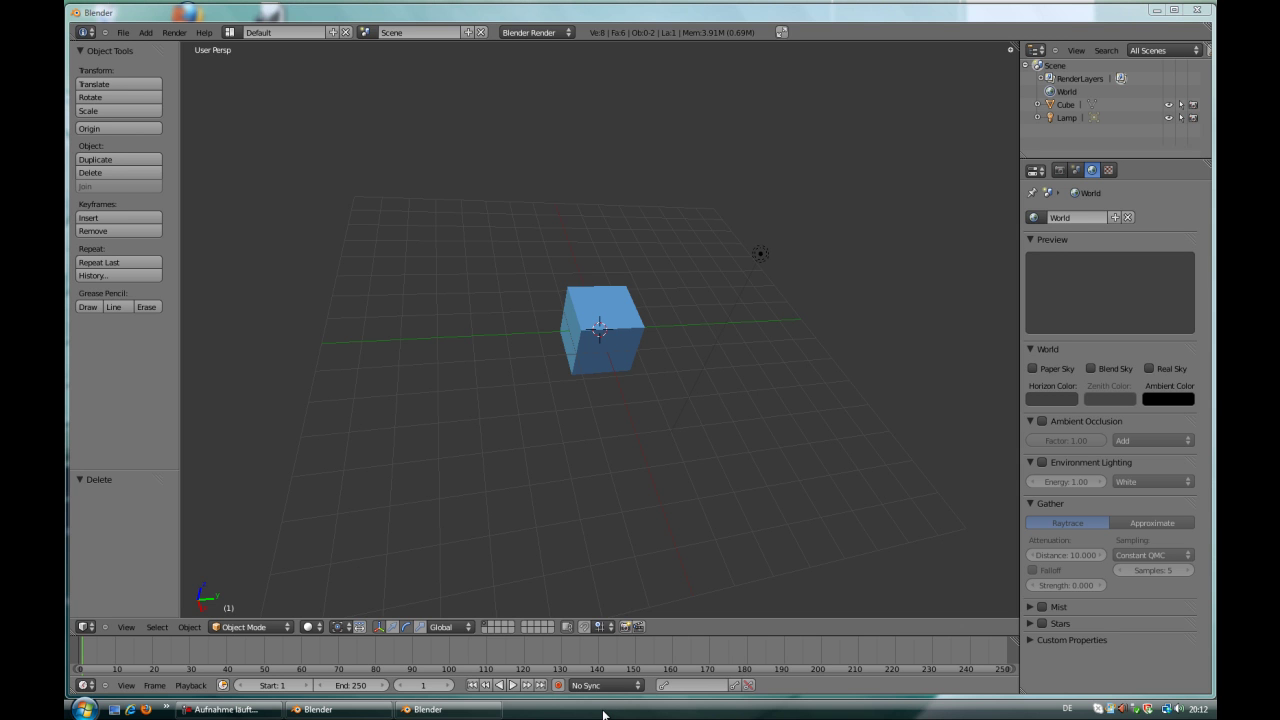
{"action": "left_click", "coordinate": [714, 330]}
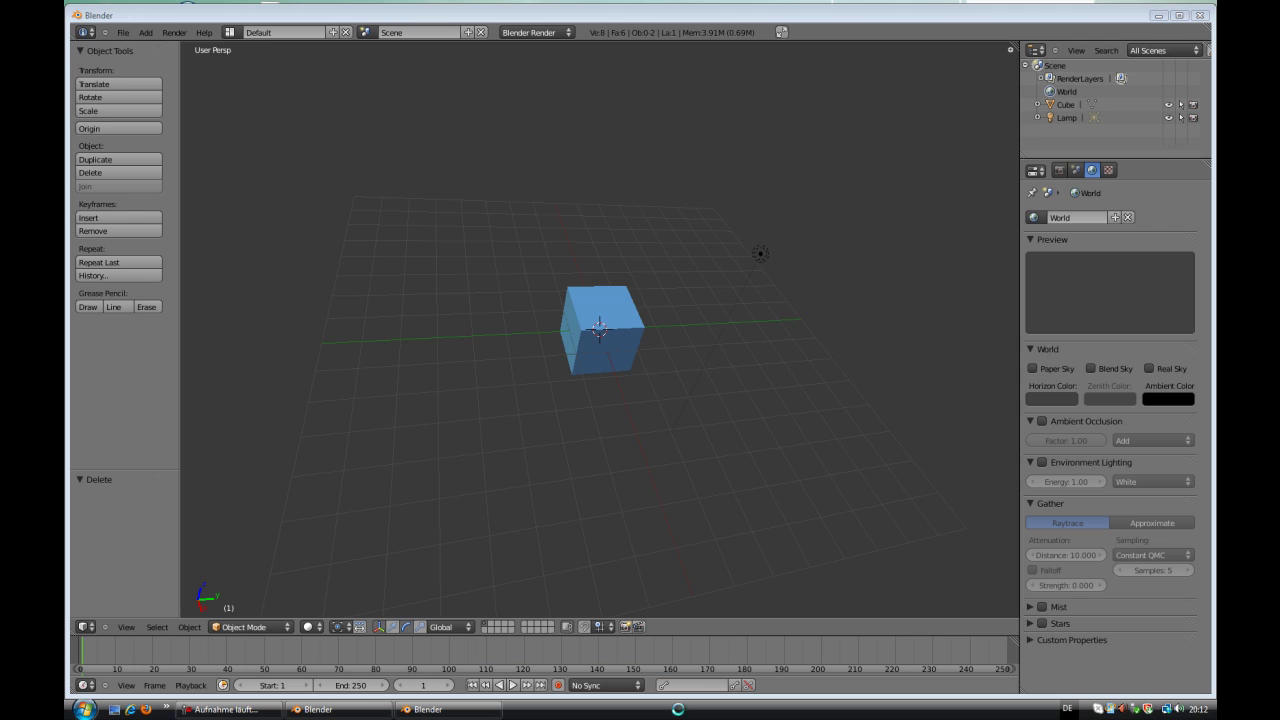